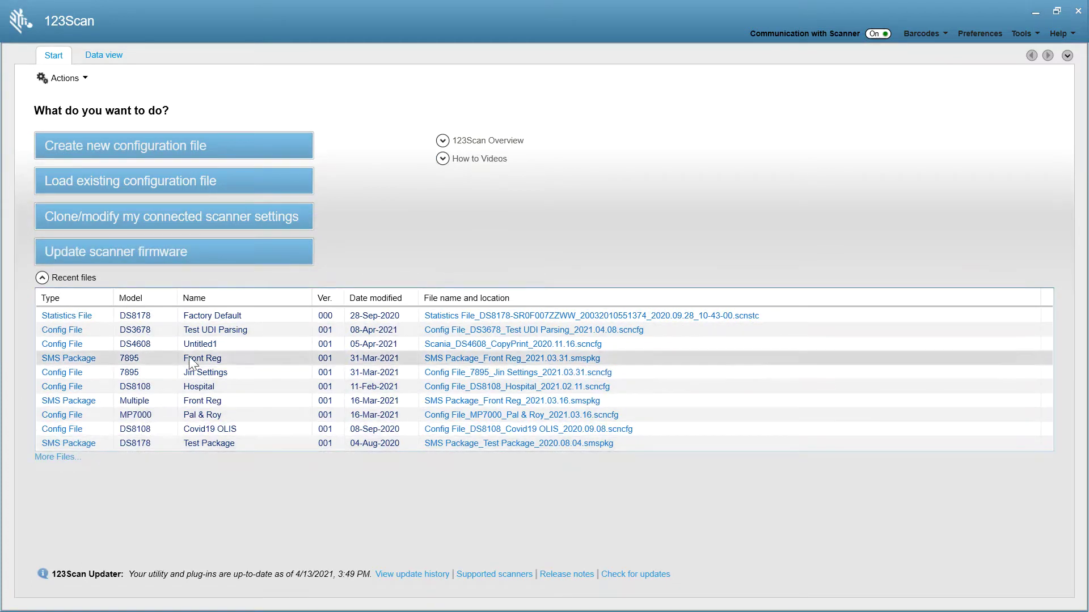
Step: Browse the Start page's 123Scan Overview, how-to videos and recent files sections
{"action": "left_click", "coordinate": [443, 140]}
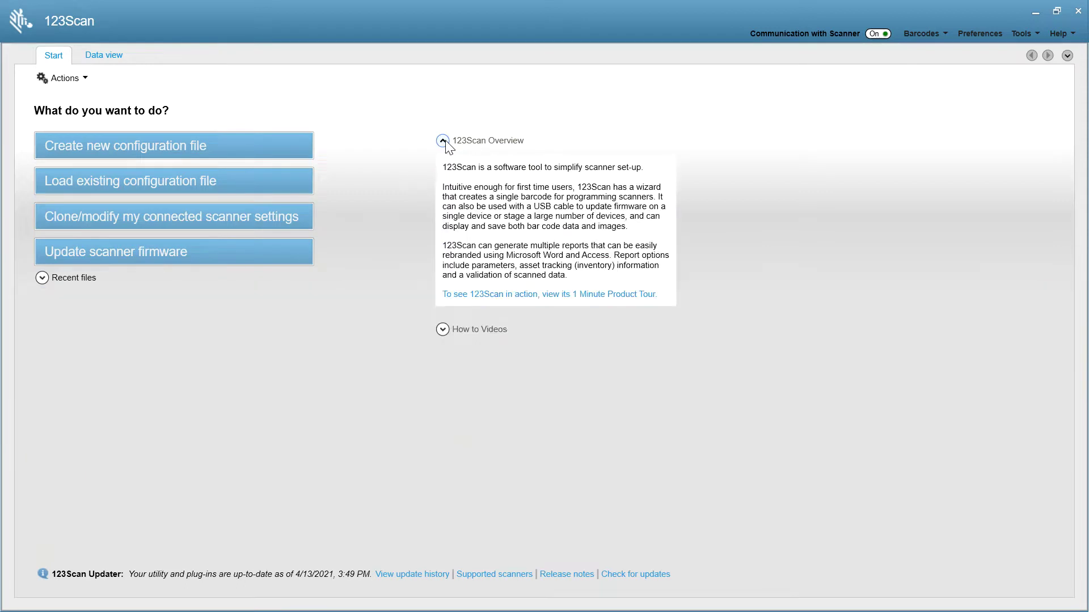
{"action": "left_click", "coordinate": [443, 328]}
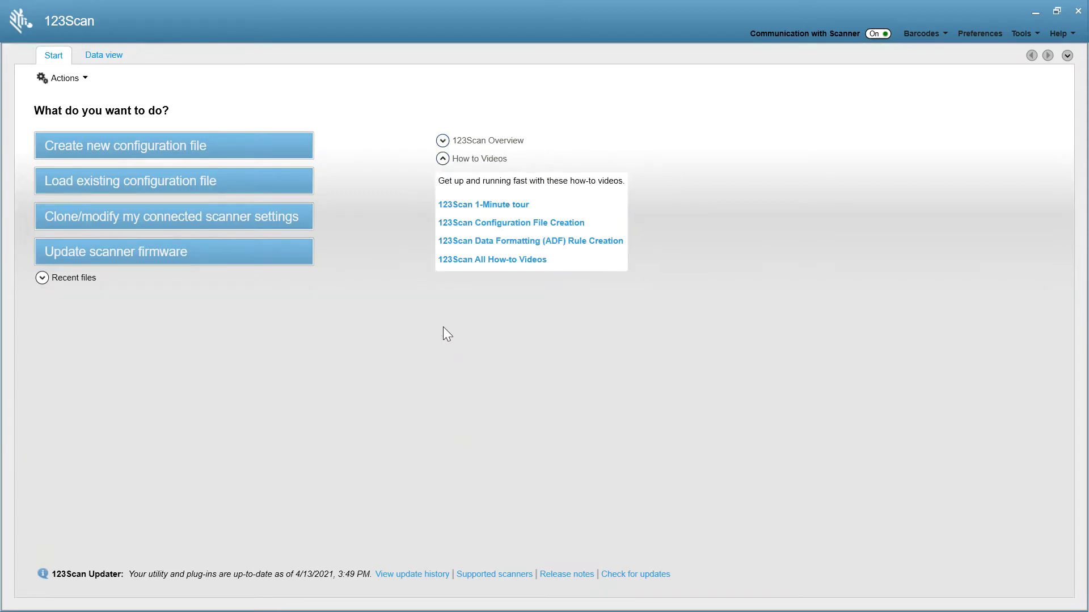
{"action": "left_click", "coordinate": [443, 158]}
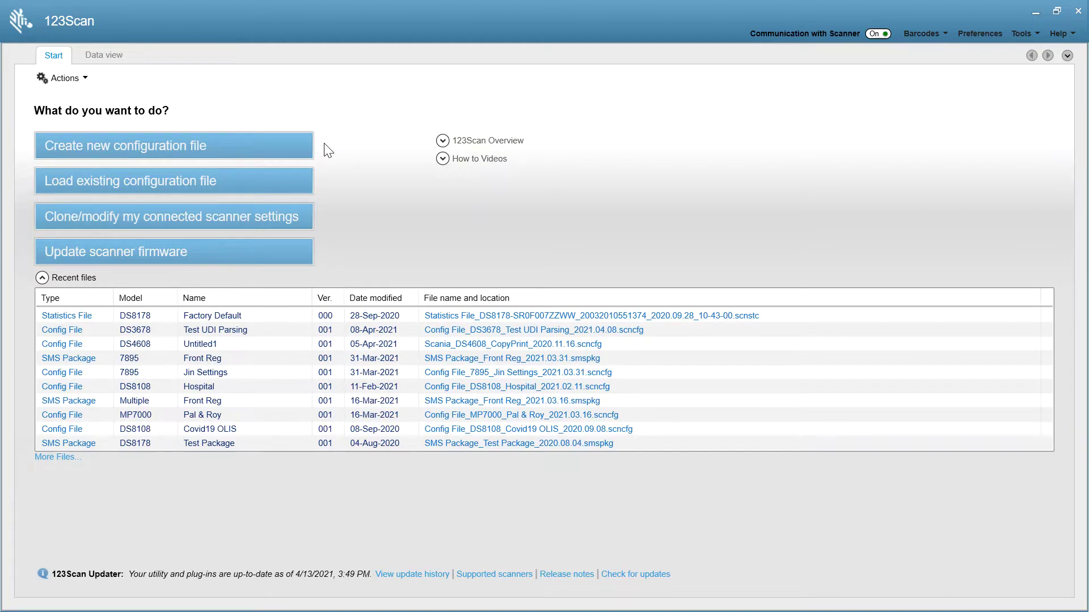
Step: Start a DS3678 configuration with the Release 028 plug-in after reviewing release notes and supported models
{"action": "left_click", "coordinate": [250, 145]}
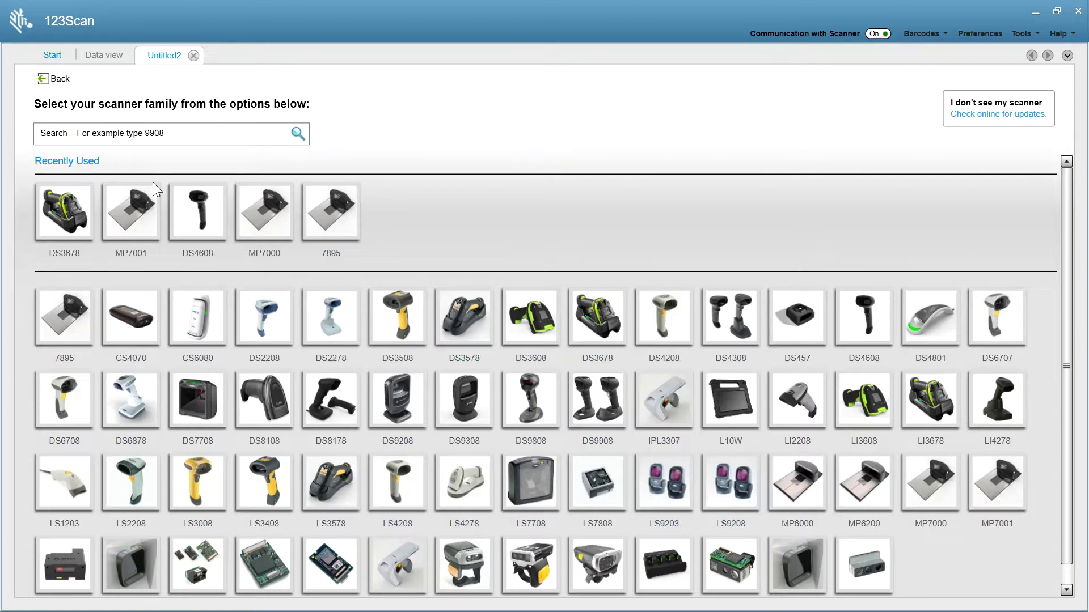
{"action": "left_click", "coordinate": [63, 202]}
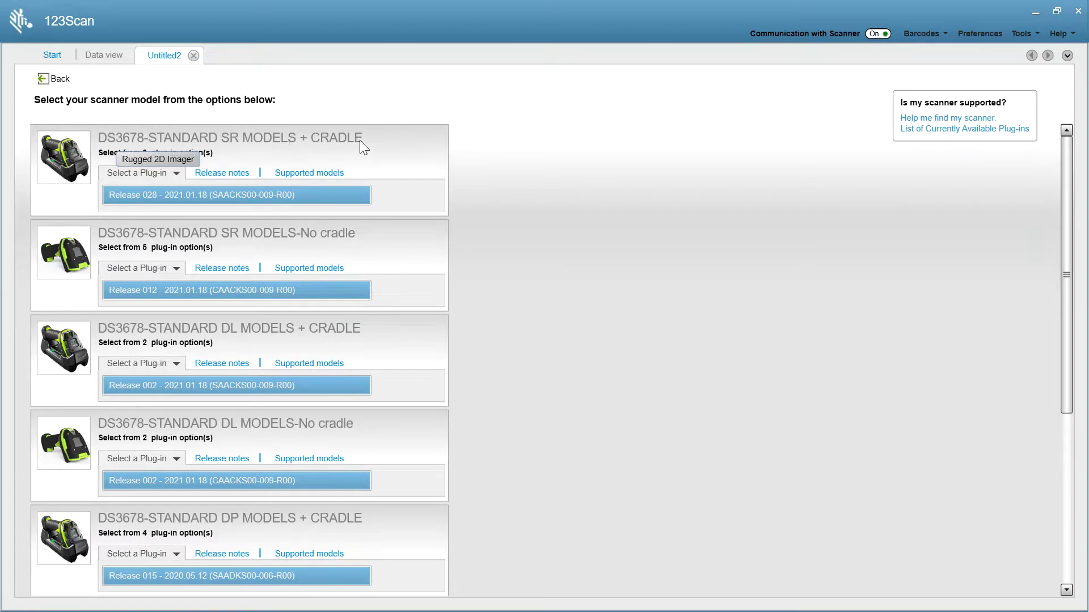
{"action": "left_click", "coordinate": [221, 173]}
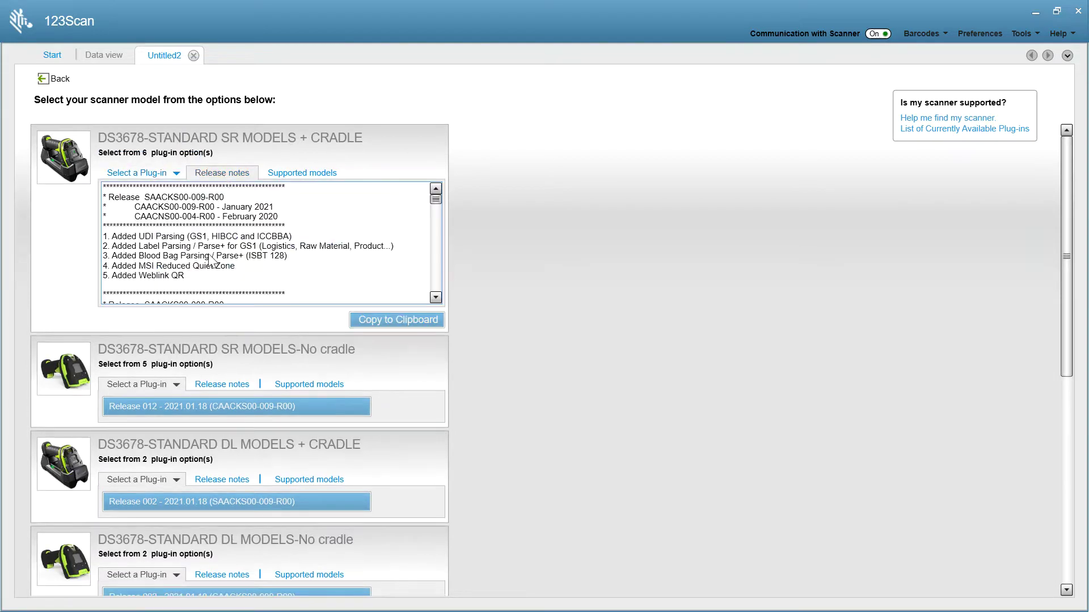
{"action": "scroll", "coordinate": [211, 261], "scroll_direction": "down", "scroll_amount": 10}
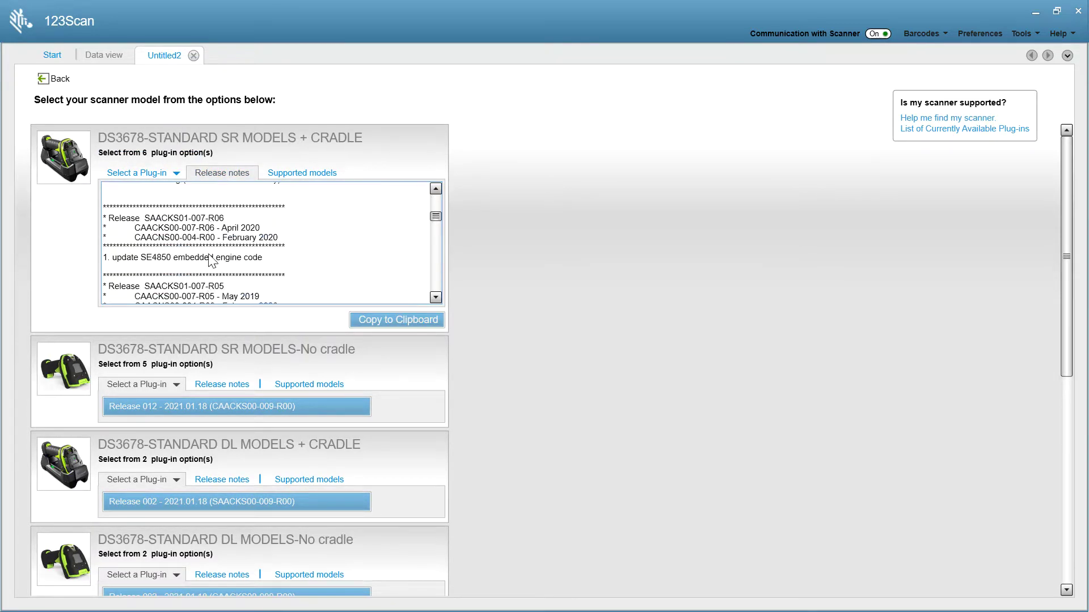
{"action": "left_click", "coordinate": [282, 173]}
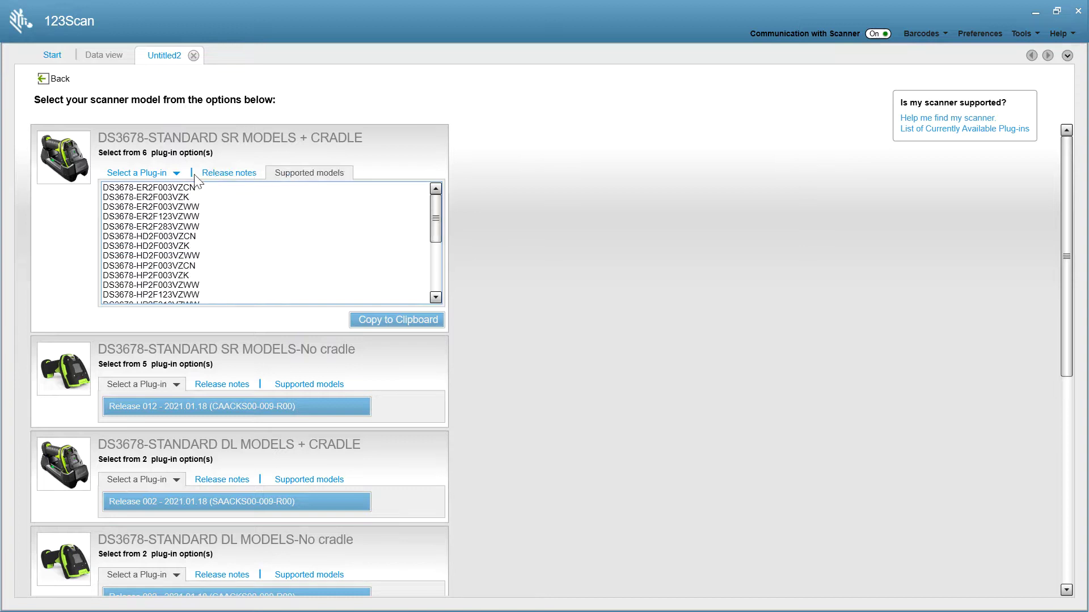
{"action": "left_click", "coordinate": [142, 175]}
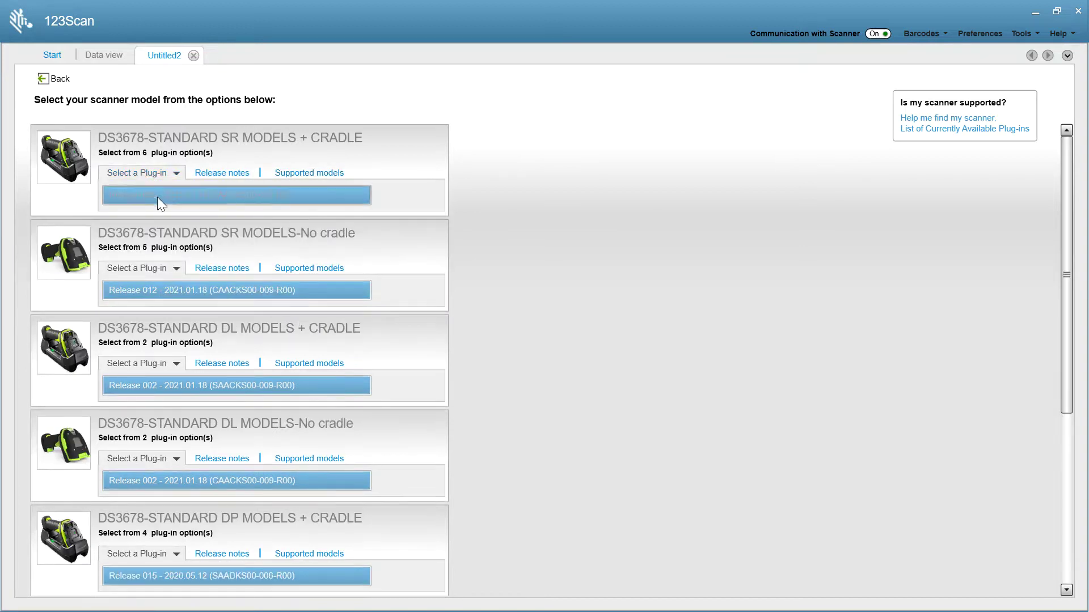
{"action": "left_click", "coordinate": [156, 195]}
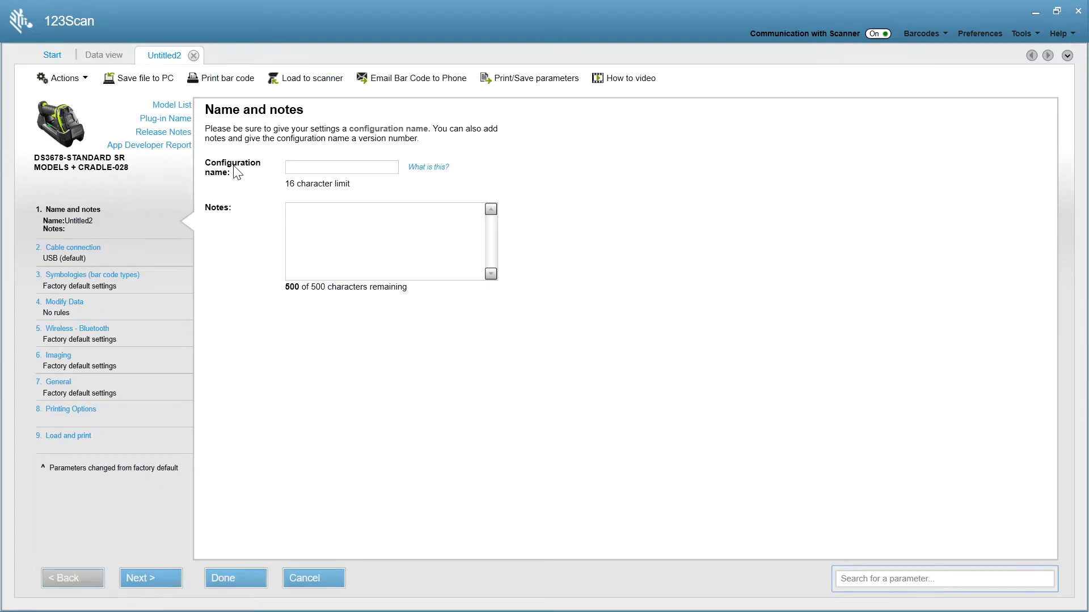
Step: Name the configuration 'Warehouse' and add a Single RS232C cable connection
{"action": "type", "text": "Warehouse"}
{"action": "left_click", "coordinate": [74, 249]}
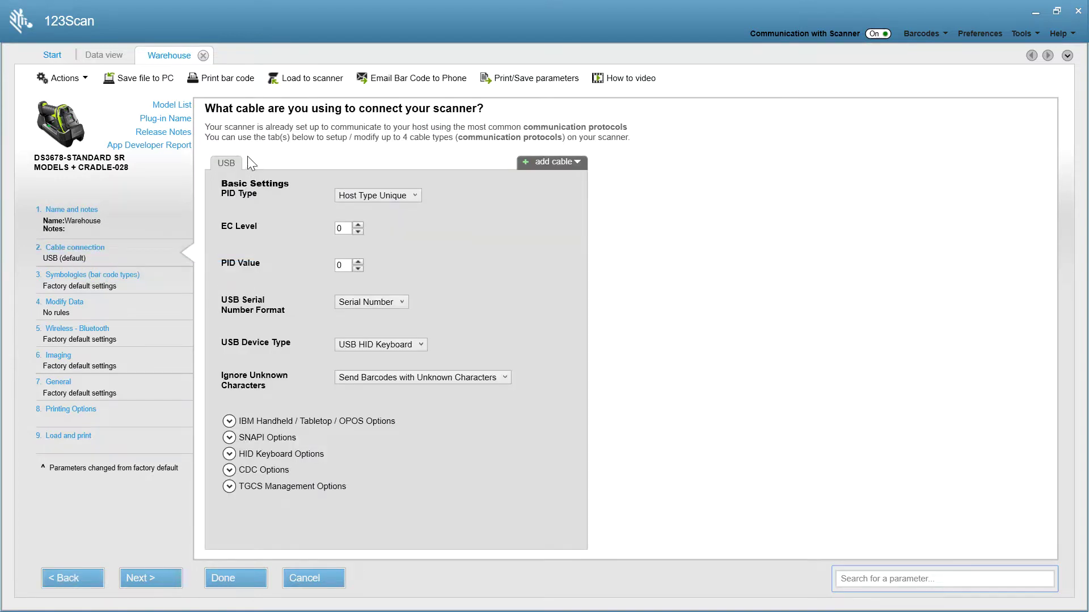
{"action": "left_click", "coordinate": [538, 161]}
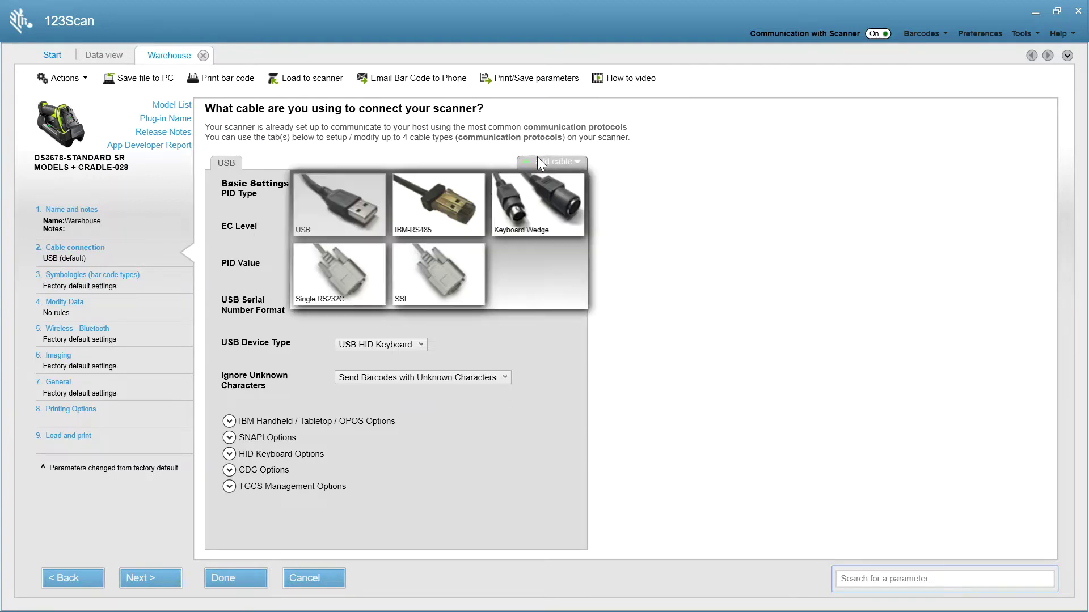
{"action": "left_click", "coordinate": [351, 271]}
Step: Set the USB device type to OPOS (IBM Handheld with Full Disable)
{"action": "left_click", "coordinate": [226, 165]}
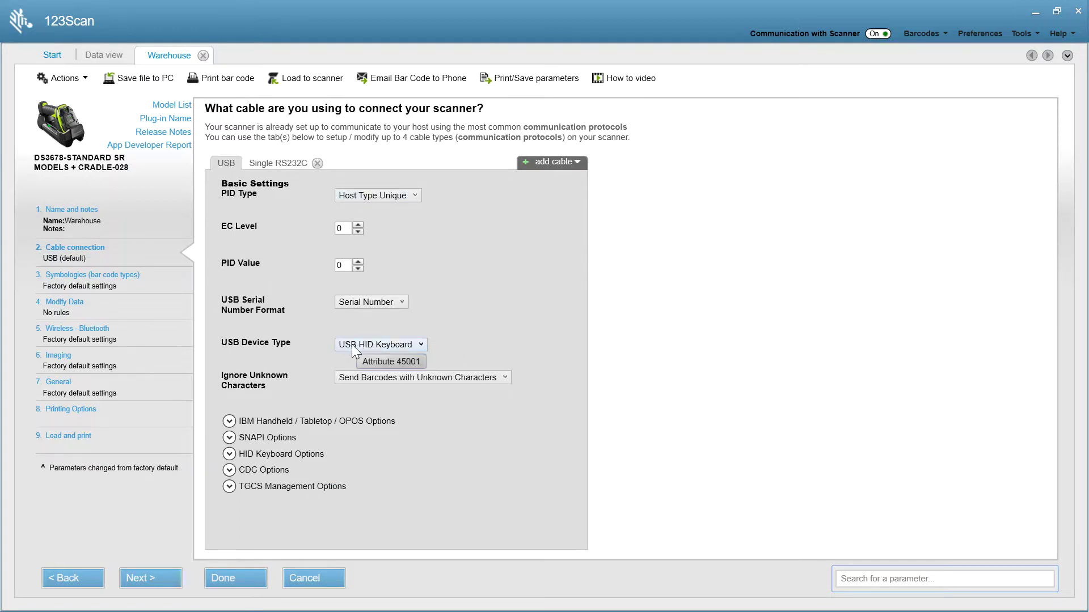
{"action": "left_click", "coordinate": [406, 347]}
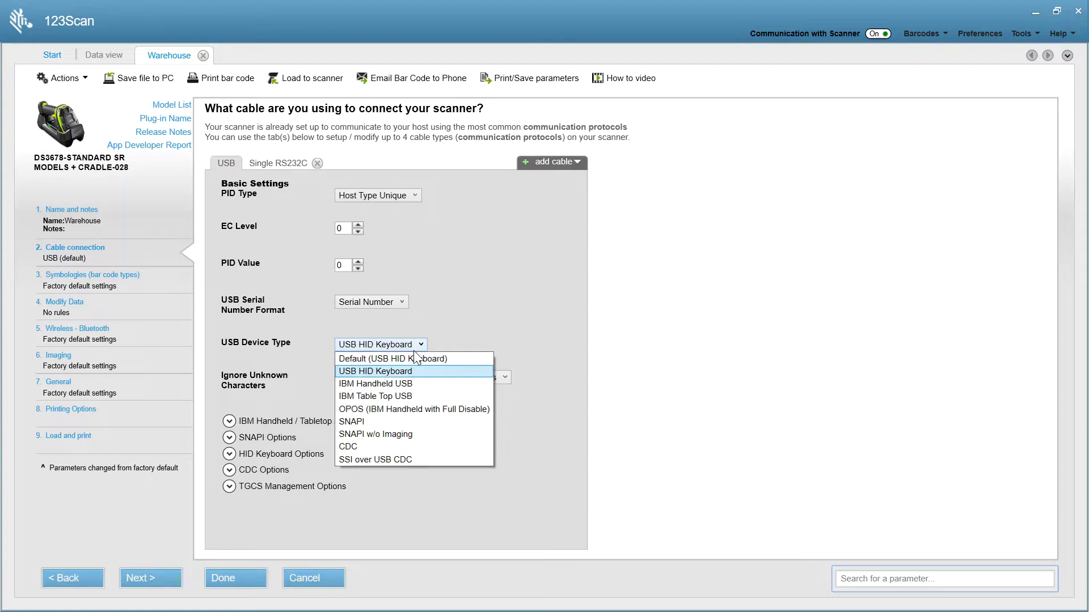
{"action": "left_click", "coordinate": [386, 411]}
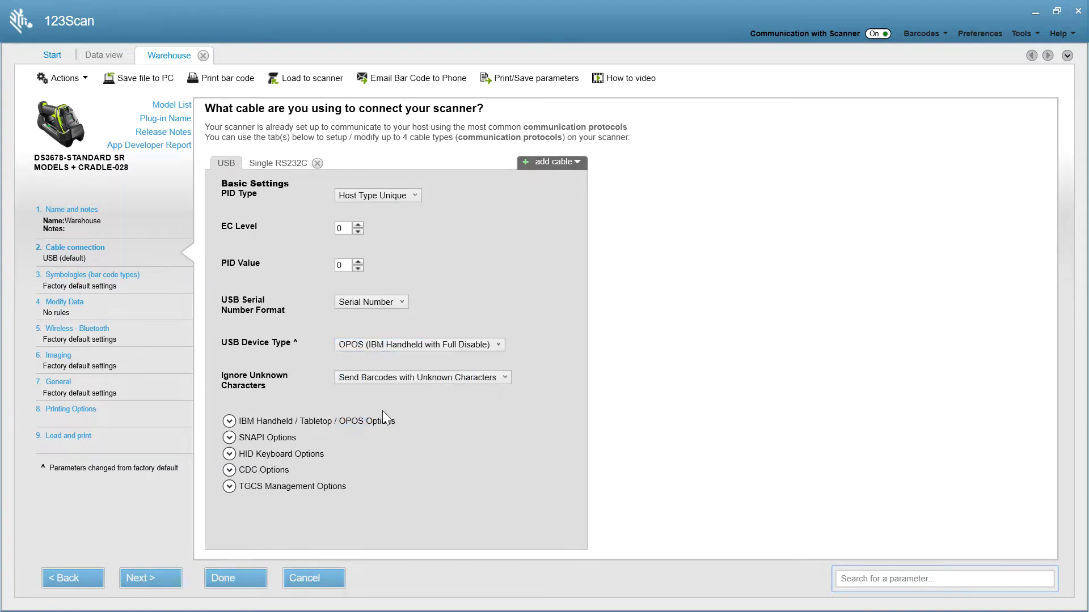
Step: Disable Code 39 decoding in the bar code symbology settings
{"action": "left_click", "coordinate": [148, 577]}
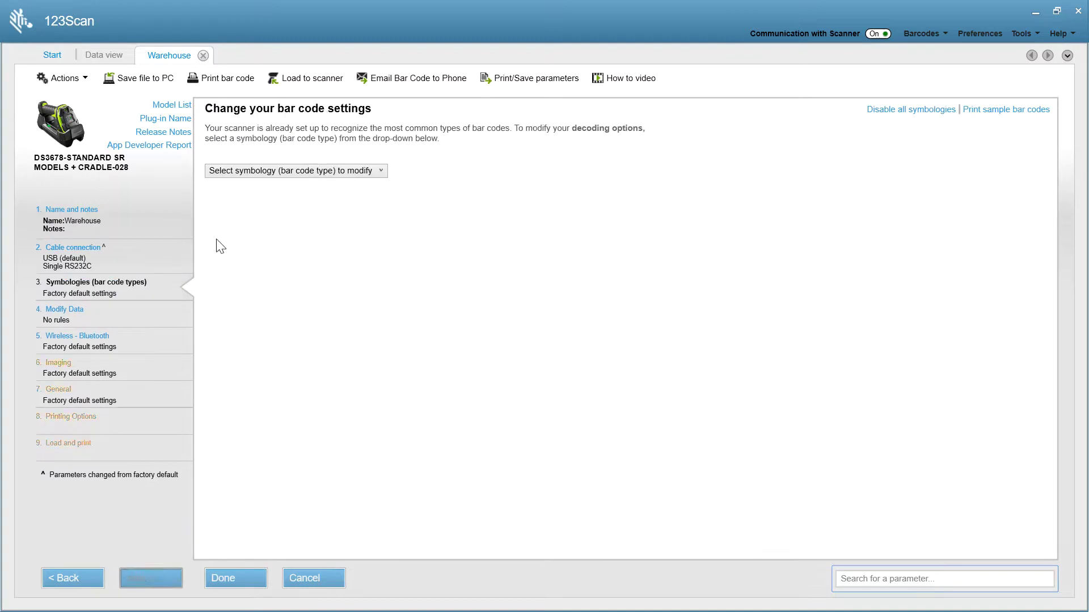
{"action": "left_click", "coordinate": [292, 170]}
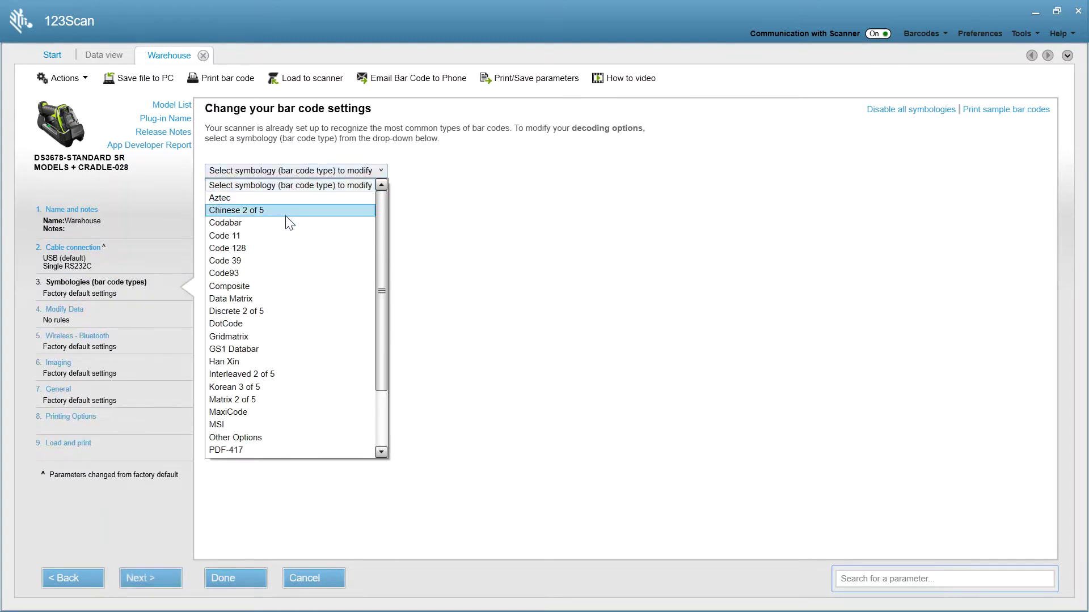
{"action": "left_click", "coordinate": [283, 260]}
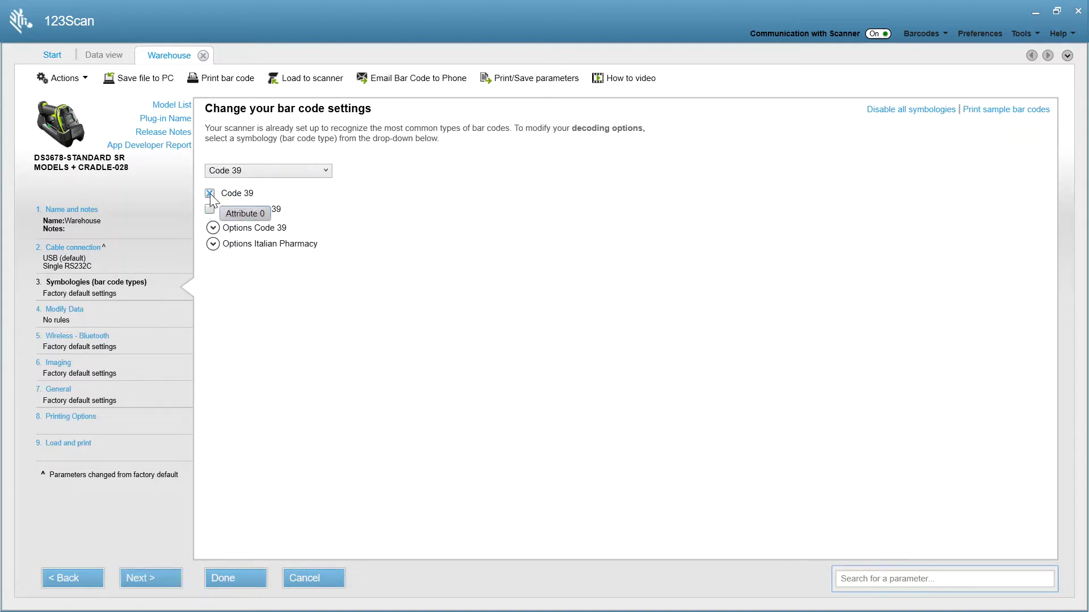
{"action": "left_click", "coordinate": [228, 195]}
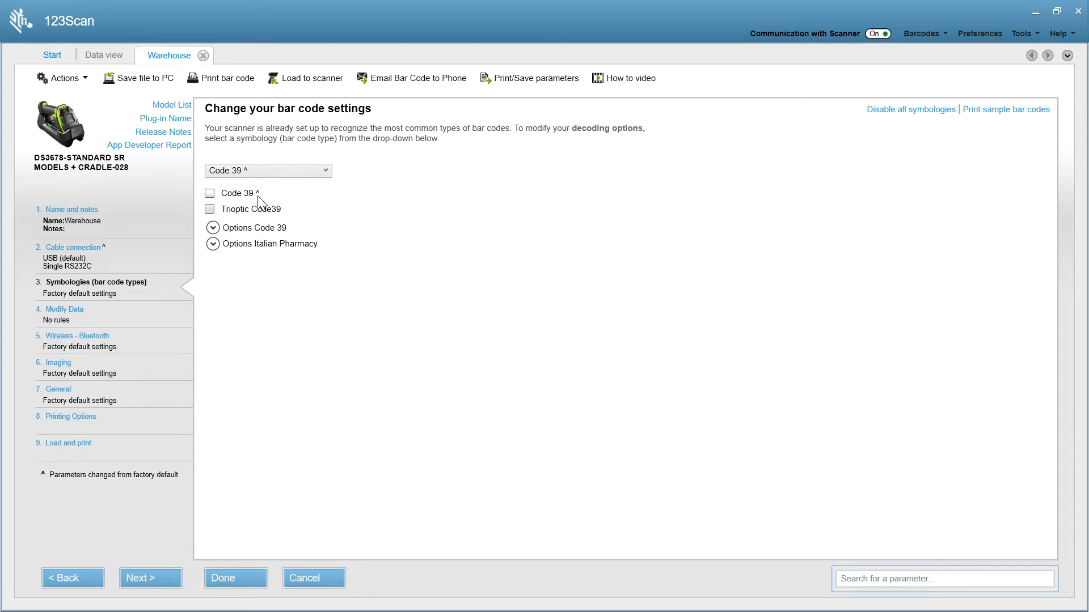
Step: Advance past Modify Data and Wireless - Bluetooth to the imaging settings
{"action": "left_click", "coordinate": [144, 578]}
{"action": "left_click", "coordinate": [148, 576]}
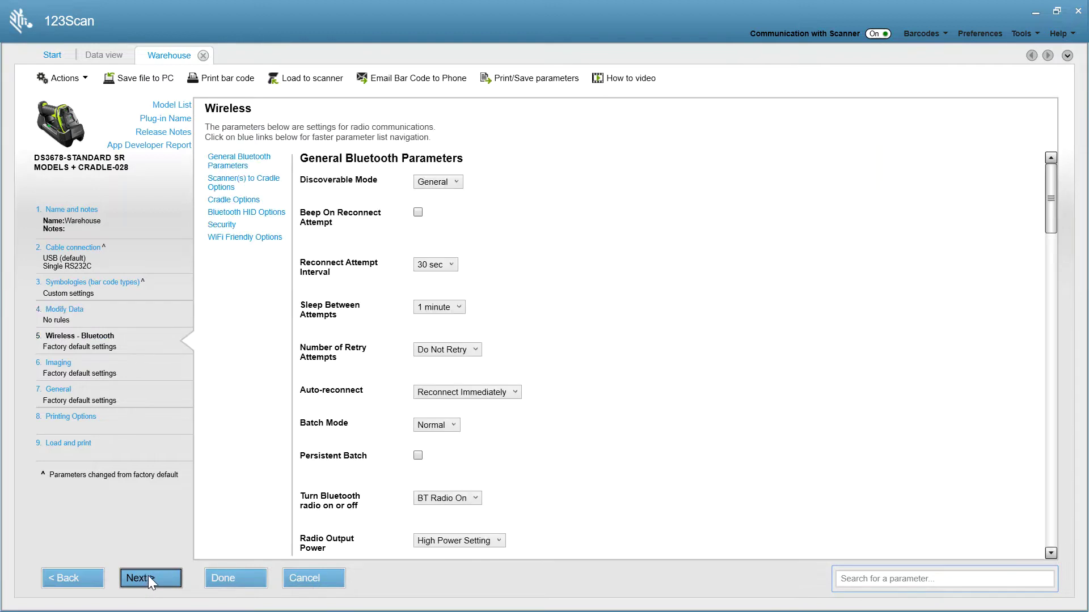
{"action": "left_click", "coordinate": [148, 576]}
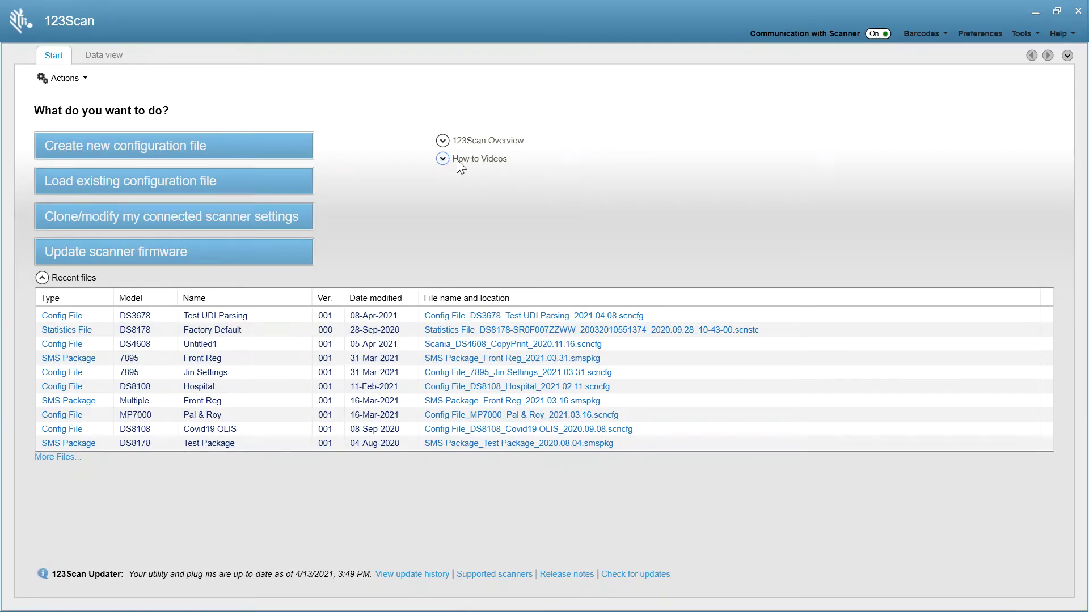
Step: Begin a firmware update for the connected DS9908, offering Release 017 over Release 012
{"action": "left_click", "coordinate": [281, 152]}
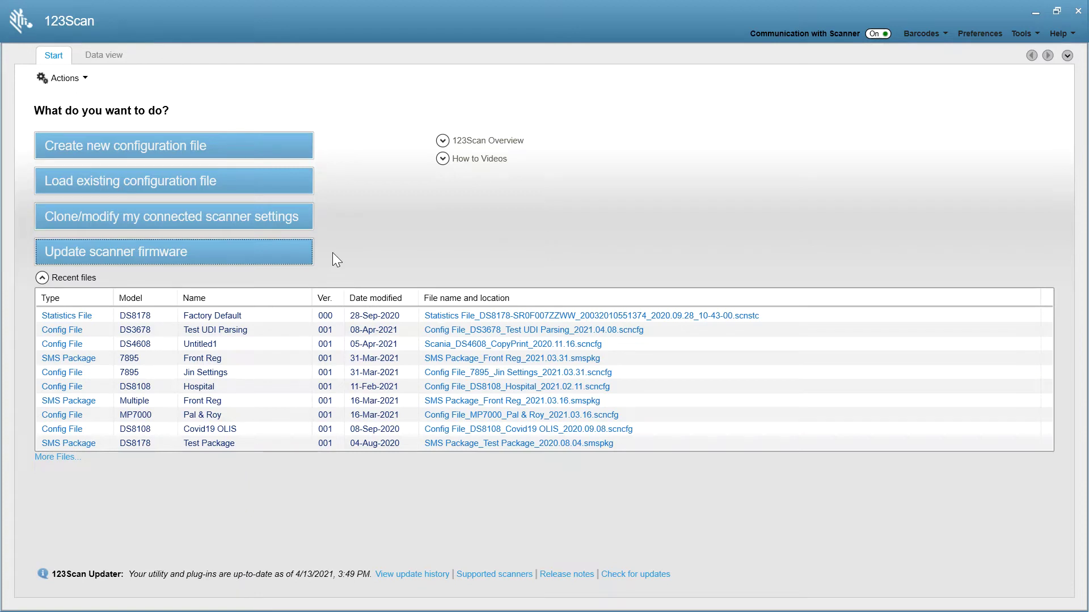
{"action": "left_click", "coordinate": [208, 252]}
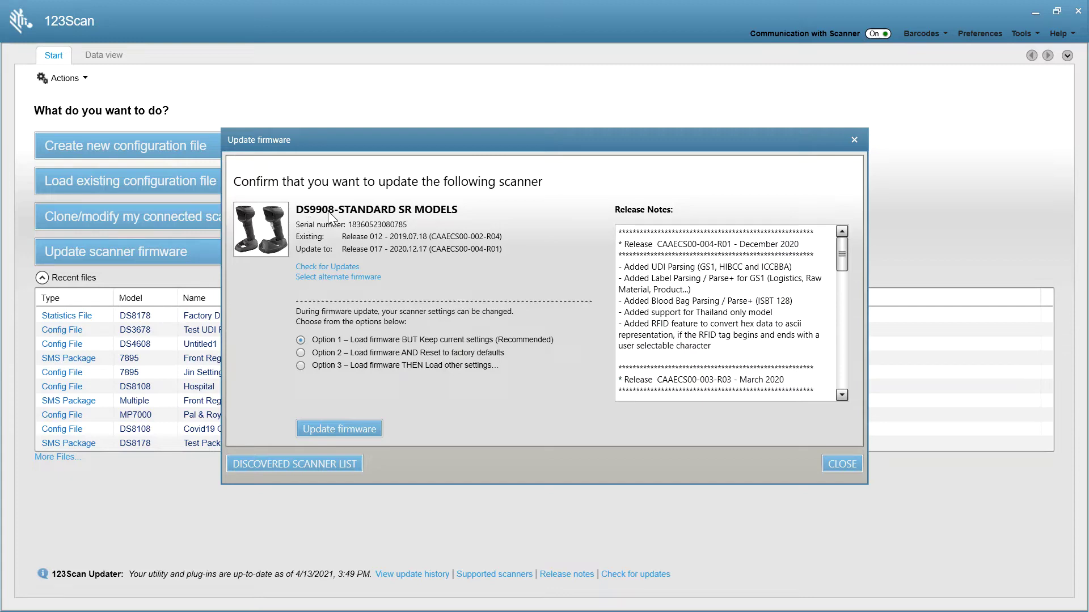
{"action": "left_click_drag", "start_coordinate": [839, 249], "coordinate": [795, 242]}
{"action": "scroll", "coordinate": [667, 357], "scroll_direction": "down", "scroll_amount": 2}
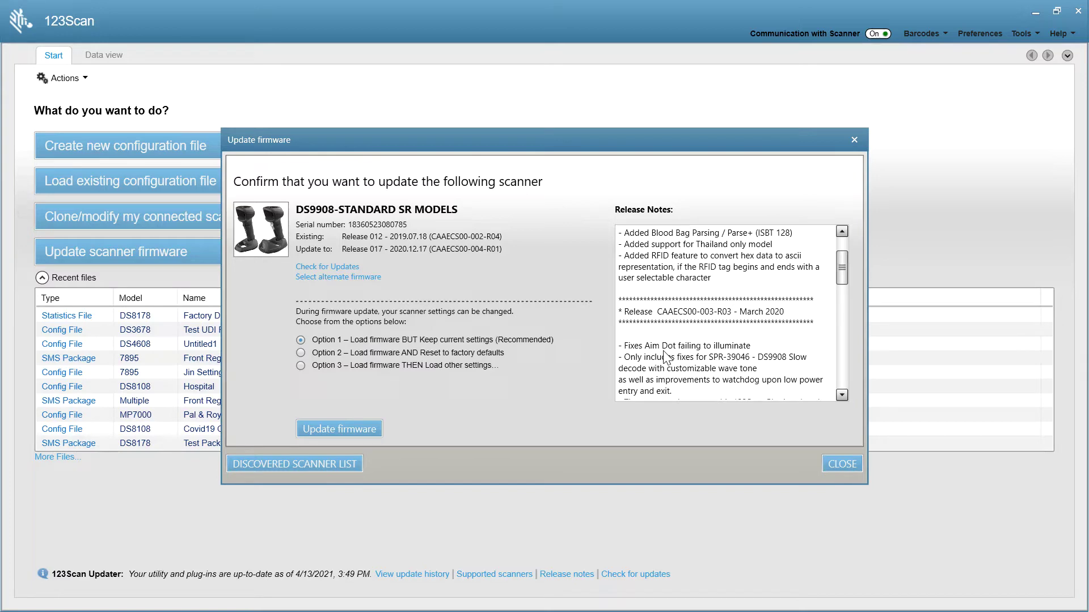
{"action": "scroll", "coordinate": [720, 356], "scroll_direction": "down", "scroll_amount": 1}
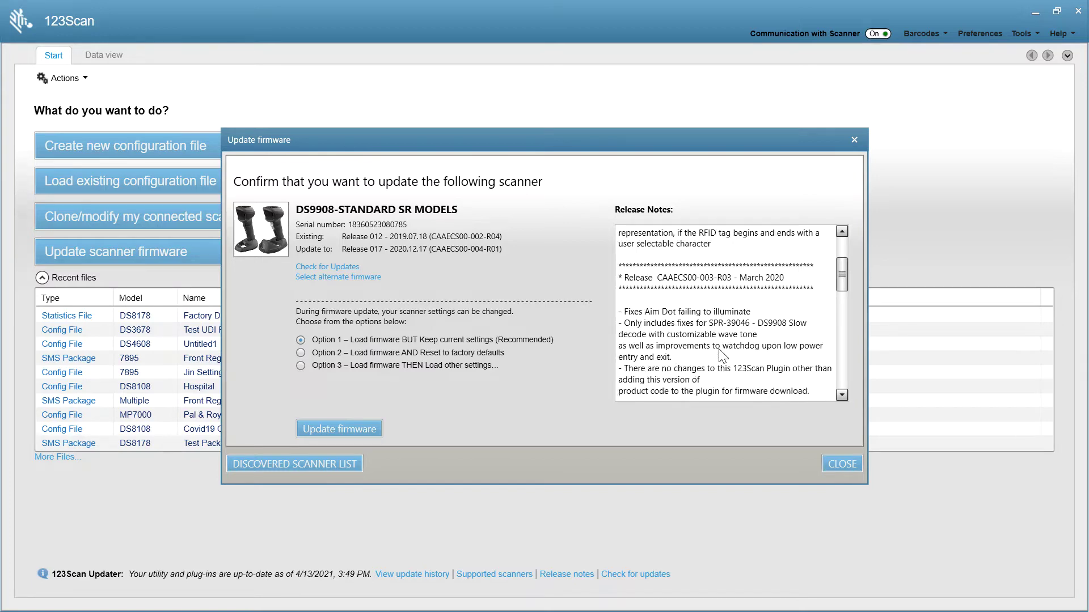
{"action": "scroll", "coordinate": [720, 356], "scroll_direction": "down", "scroll_amount": 3}
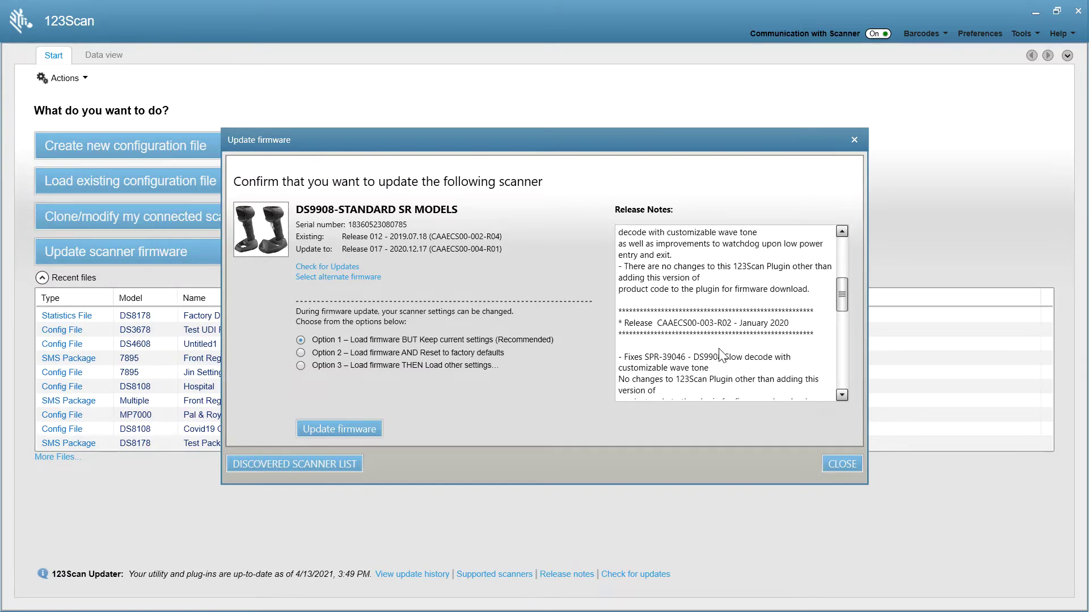
{"action": "scroll", "coordinate": [720, 356], "scroll_direction": "up", "scroll_amount": 5}
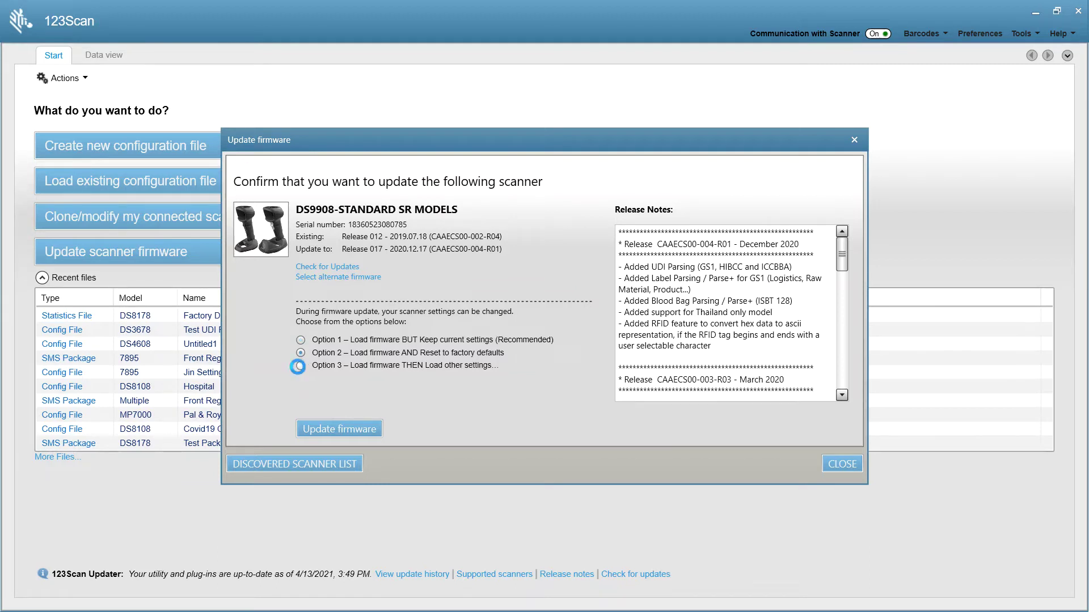
Step: Update the DS9908 firmware using Option 2: load firmware and reset to factory defaults
{"action": "left_click", "coordinate": [300, 366]}
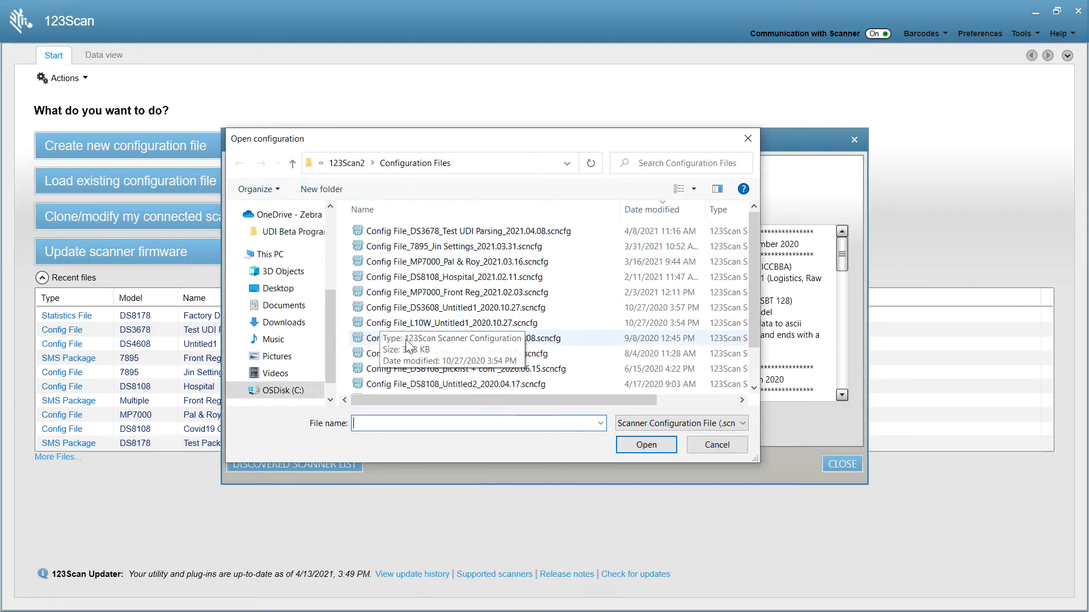
{"action": "left_click", "coordinate": [734, 444]}
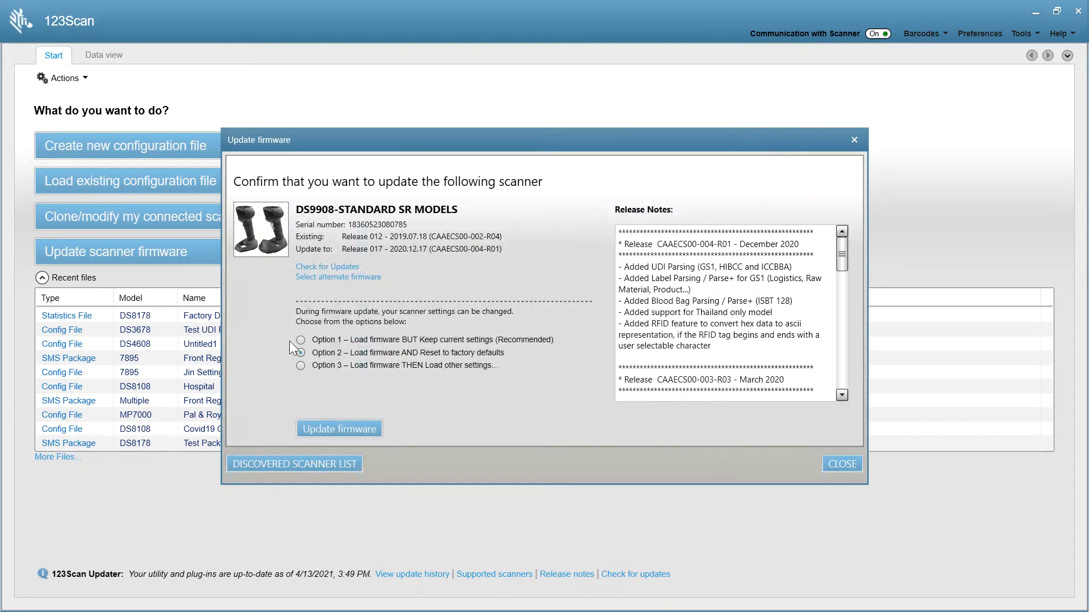
{"action": "left_click", "coordinate": [300, 353]}
{"action": "left_click", "coordinate": [315, 428]}
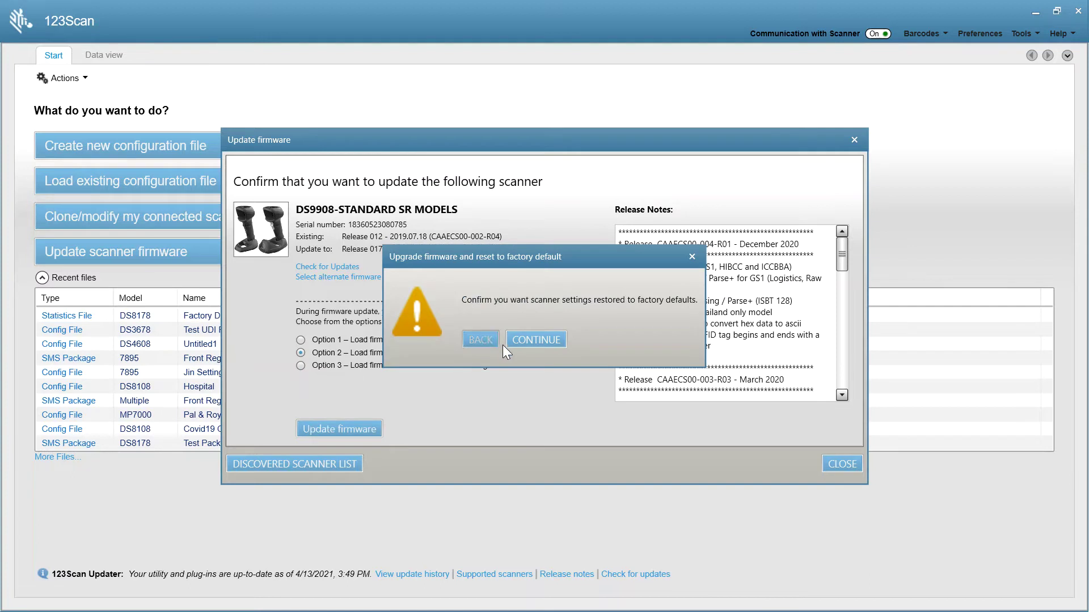
{"action": "left_click", "coordinate": [533, 340]}
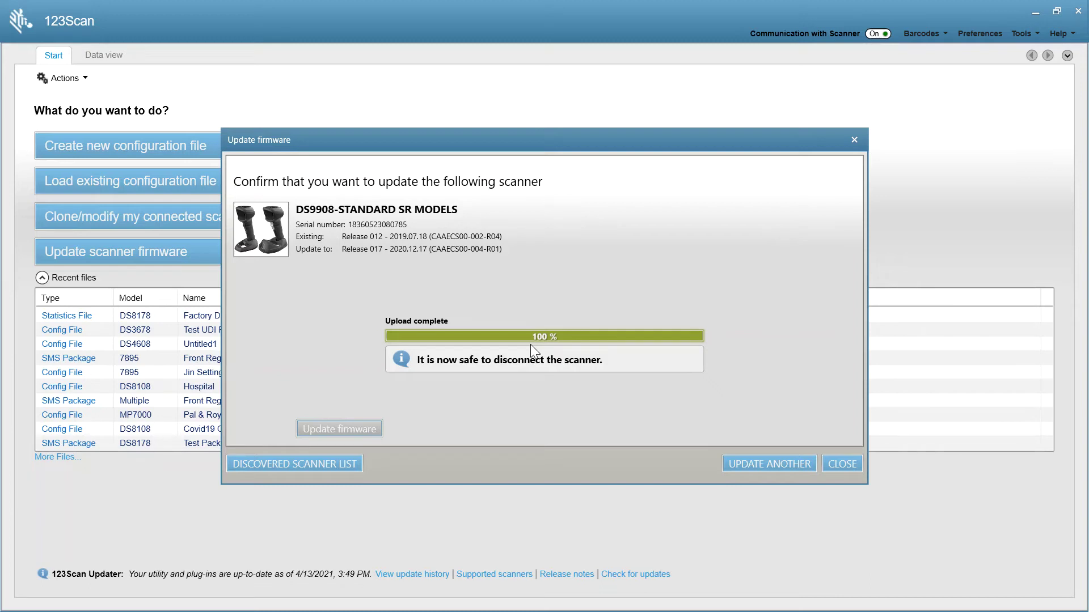
Step: Close the Update firmware window once the upload reaches 100%
{"action": "left_click", "coordinate": [842, 463]}
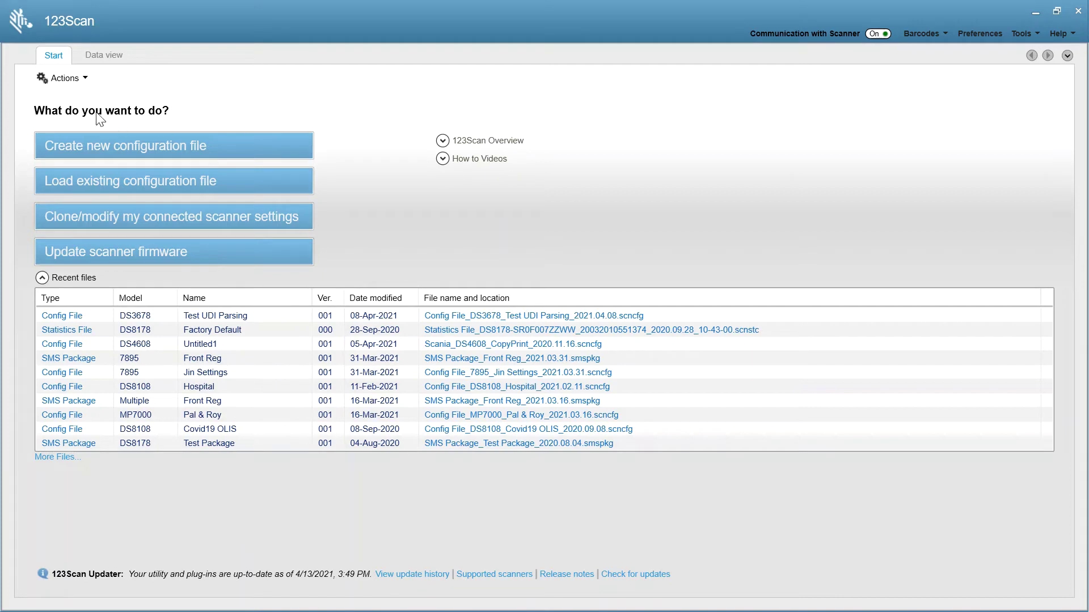
Step: Log DS9908 scans in USB - HID Keyboard Emulation mode and preview the Scanner Output Validation Report
{"action": "left_click", "coordinate": [93, 56]}
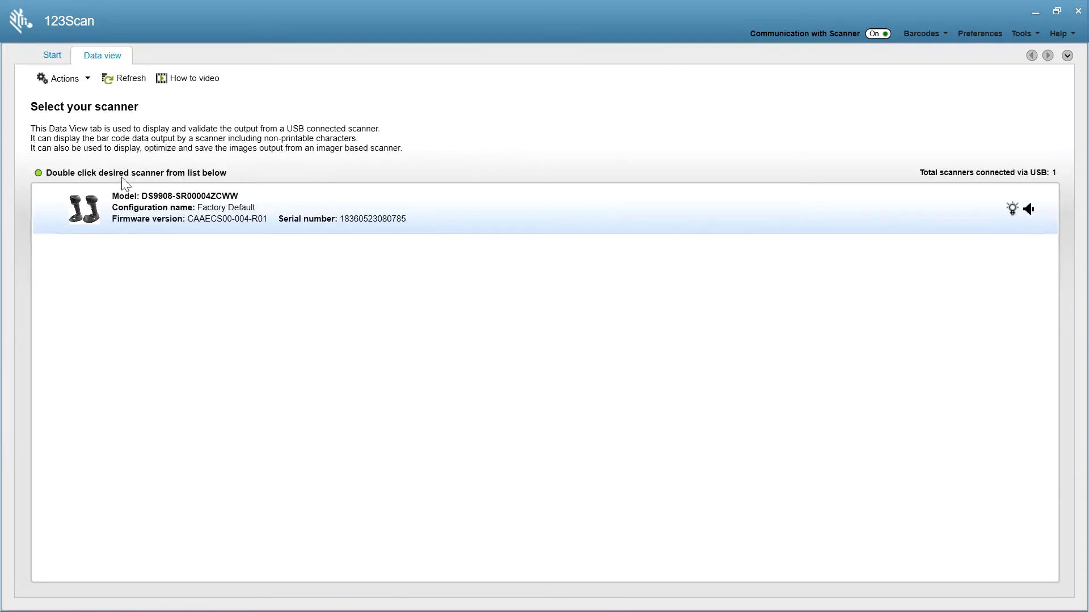
{"action": "double_click", "coordinate": [137, 210]}
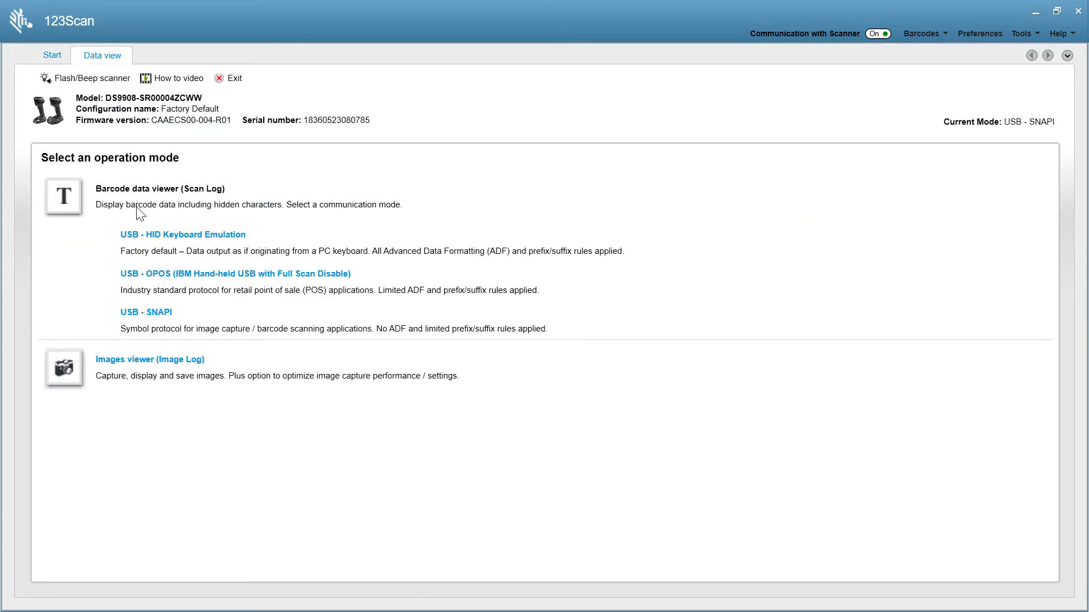
{"action": "left_click", "coordinate": [147, 238]}
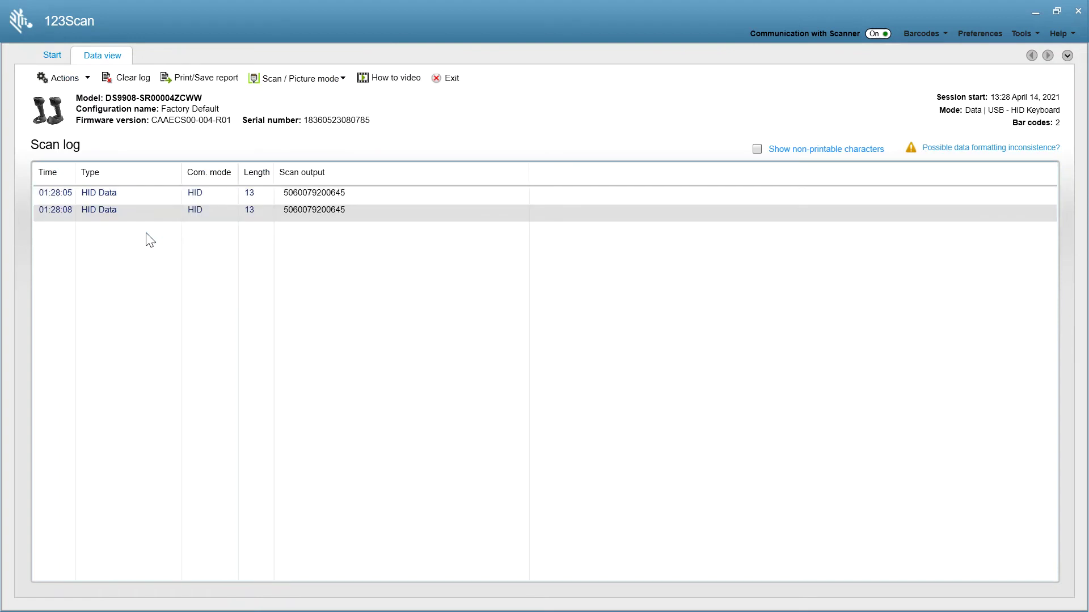
{"action": "left_click", "coordinate": [92, 198]}
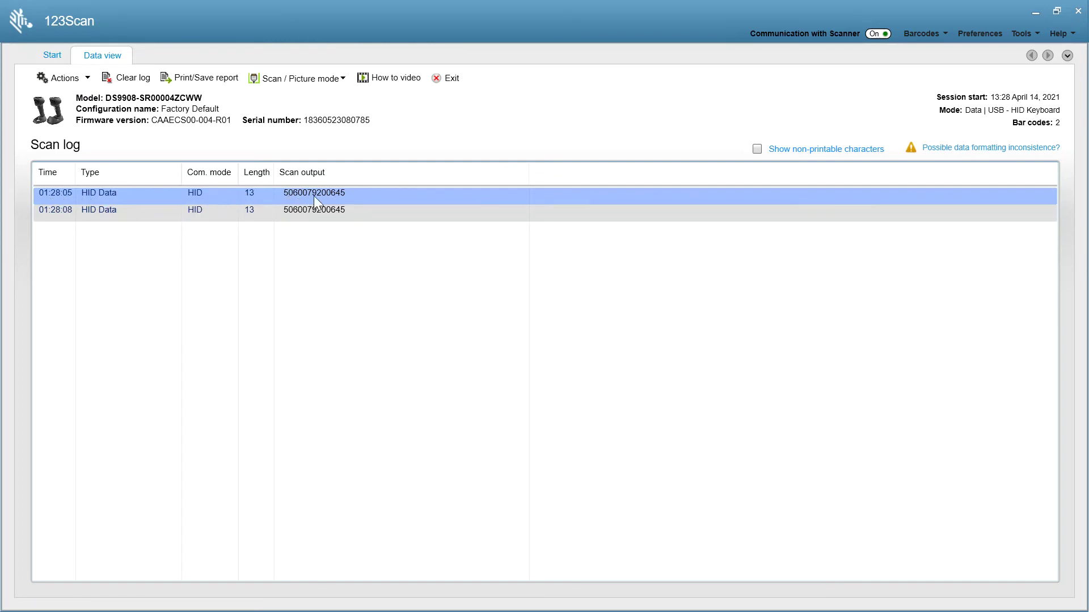
{"action": "left_click", "coordinate": [215, 81]}
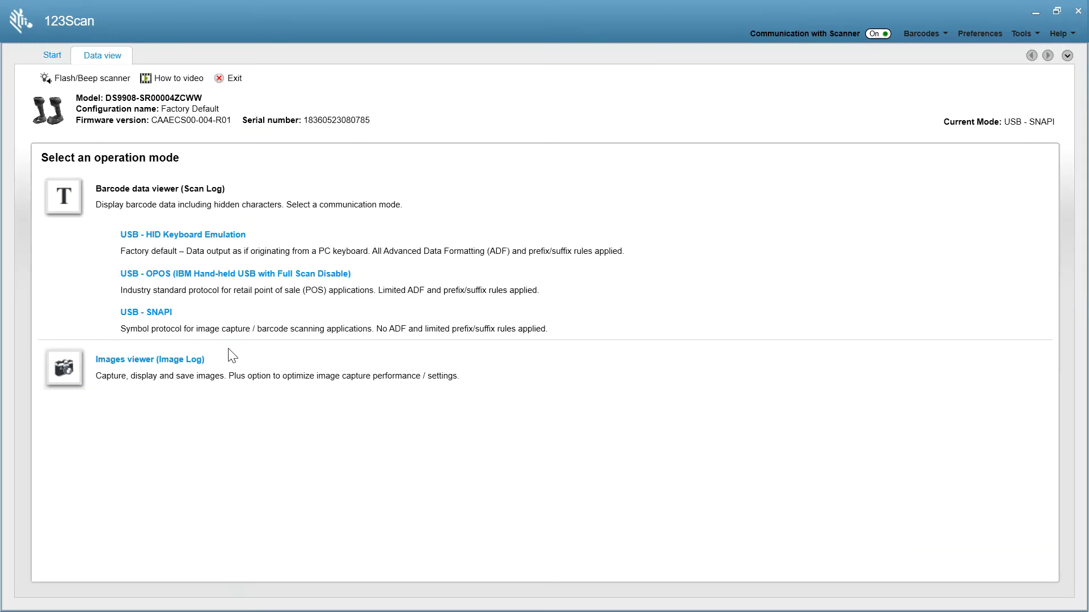
Step: View the scanner's image log, then bring up the Actions list
{"action": "left_click", "coordinate": [164, 360]}
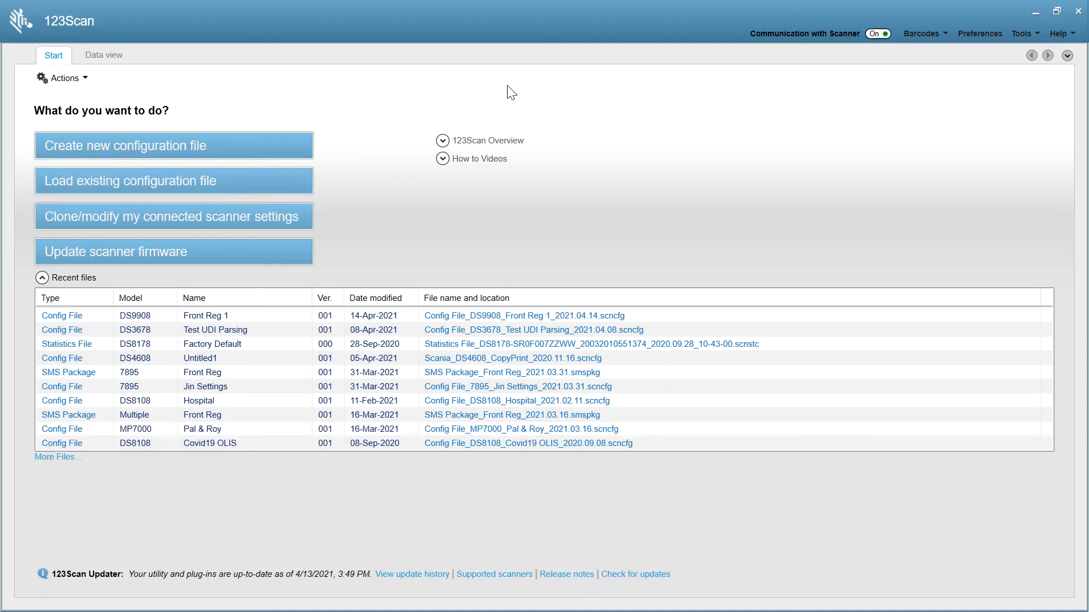
{"action": "left_click", "coordinate": [66, 79]}
Step: List the scanners discovered over USB and read the Mass Upgrade Mode explanation
{"action": "left_click", "coordinate": [67, 92]}
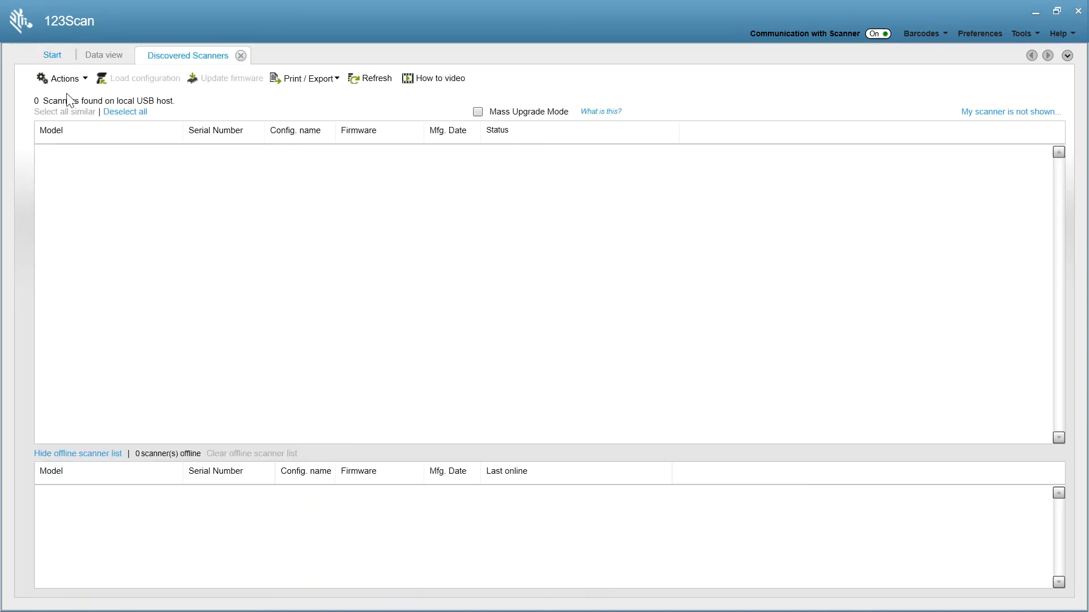
{"action": "left_click", "coordinate": [601, 113]}
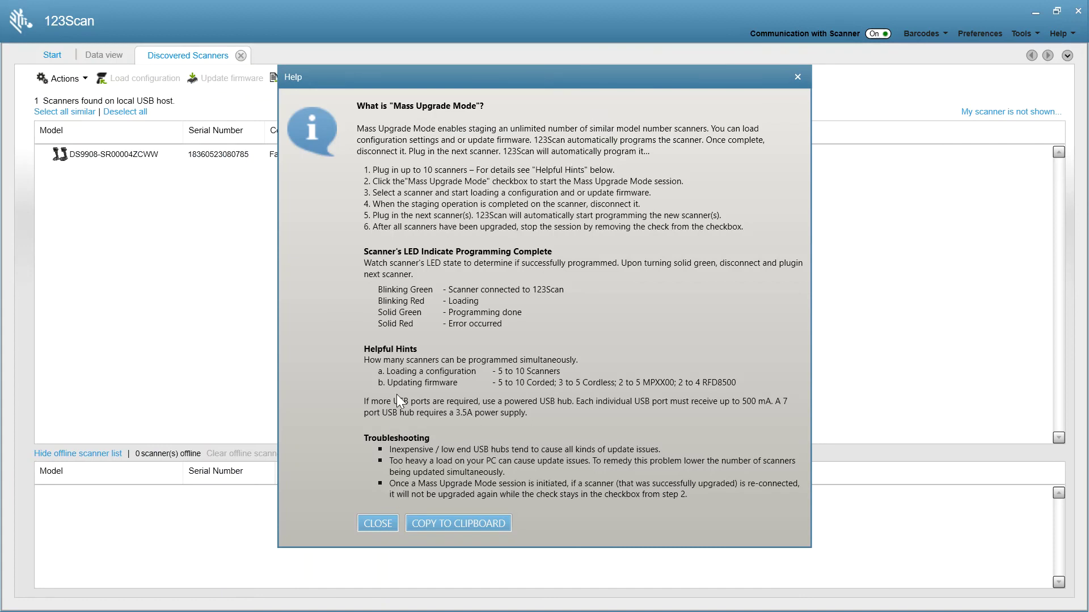
{"action": "left_click", "coordinate": [376, 519]}
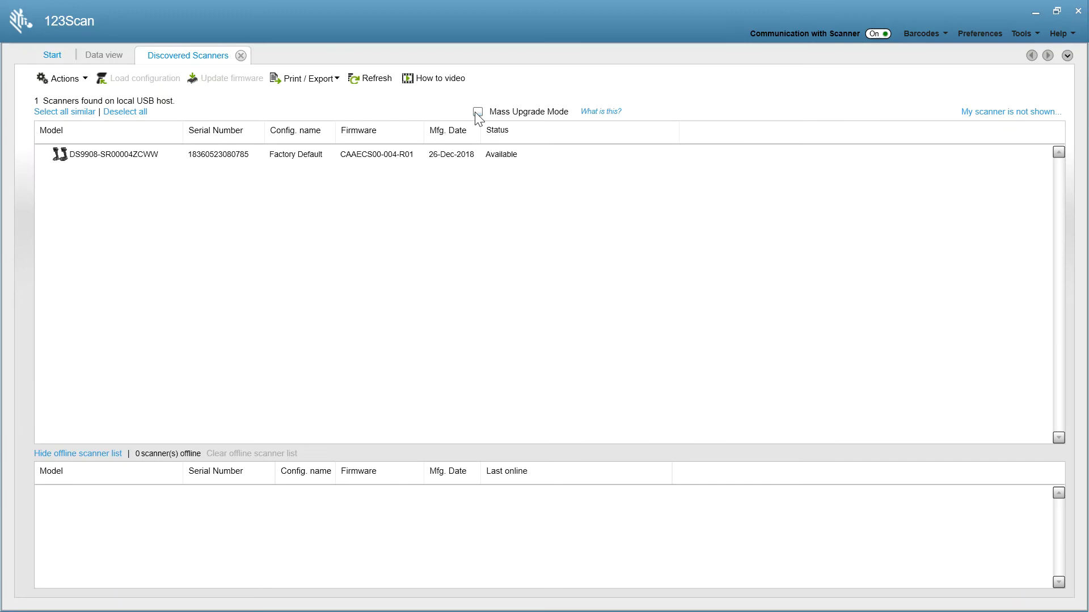
Step: Enable Mass Upgrade Mode and load Config File_DS9908_Front Reg 1_2021.04.14.scncfg onto the DS9908
{"action": "left_click", "coordinate": [477, 112]}
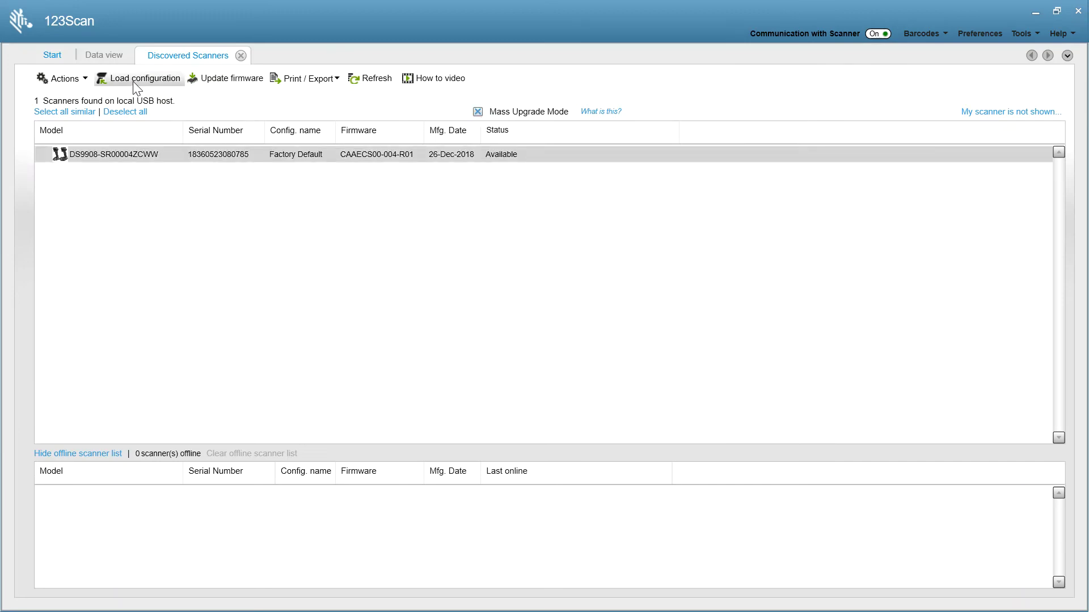
{"action": "left_click", "coordinate": [134, 80]}
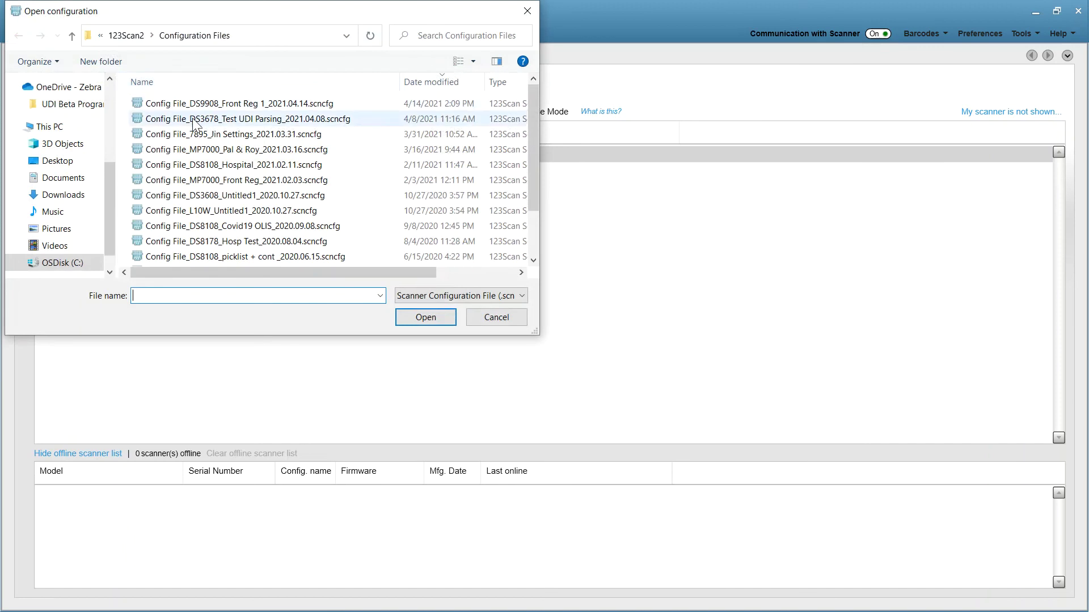
{"action": "left_click", "coordinate": [188, 107]}
{"action": "double_click", "coordinate": [189, 110]}
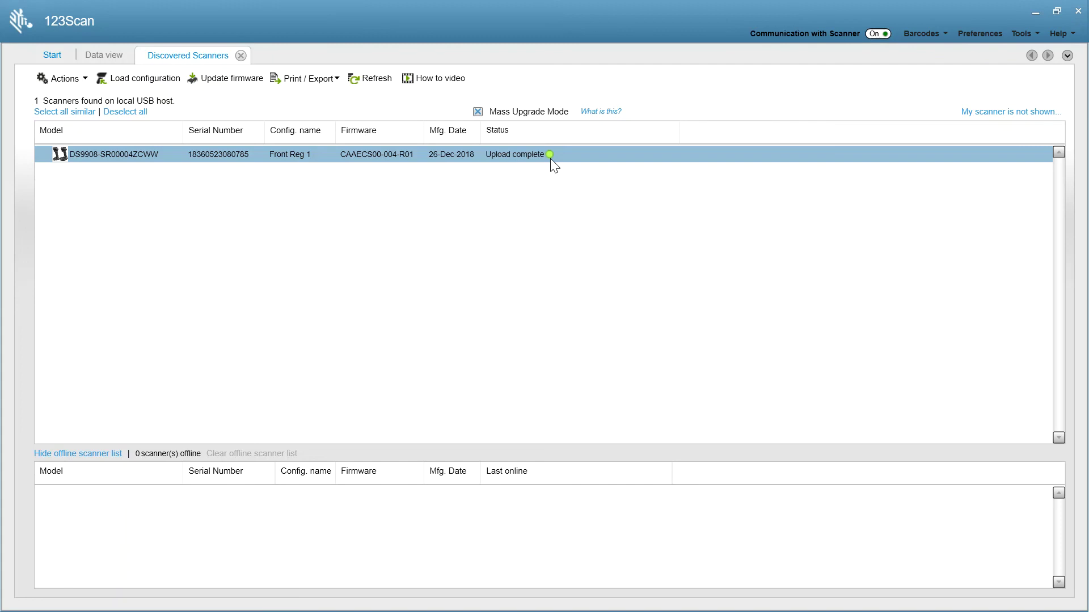
{"action": "left_click", "coordinate": [607, 114]}
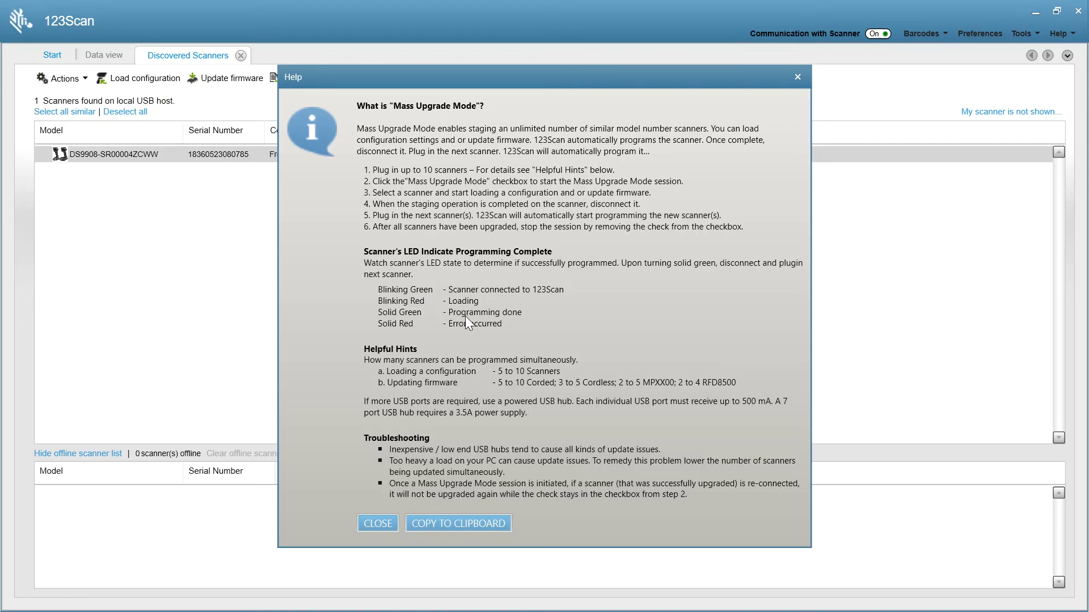
Step: Dismiss the Mass Upgrade Mode help to return to Discovered Scanners showing the DS9908 upload complete
{"action": "key", "text": "Escape"}
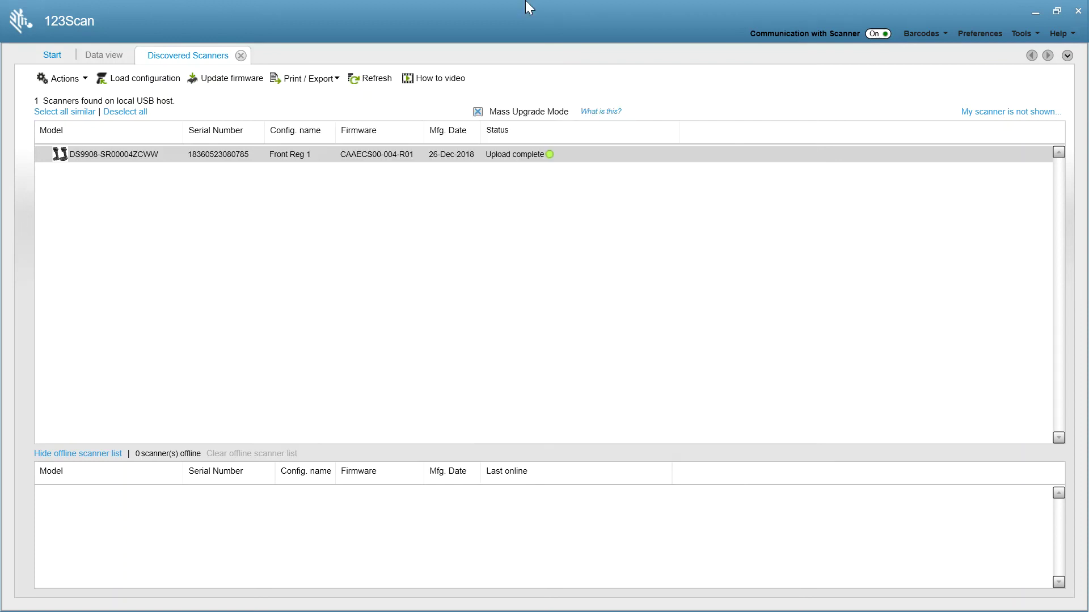